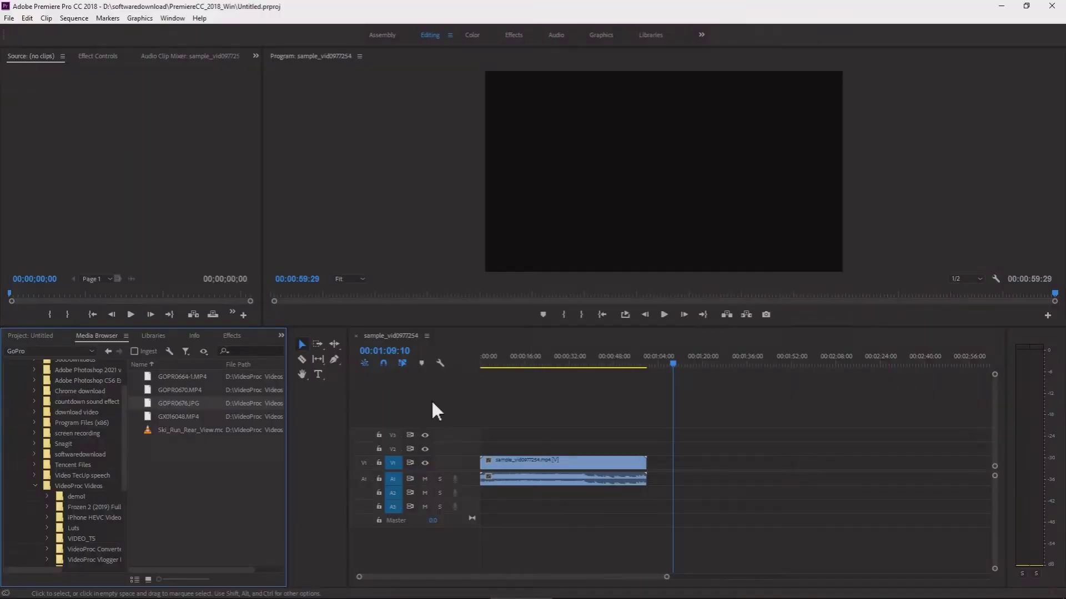
Drag the GX016048.MP4 clip from the Media Browser onto the sequence timeline.
{"action": "left_click", "coordinate": [178, 418]}
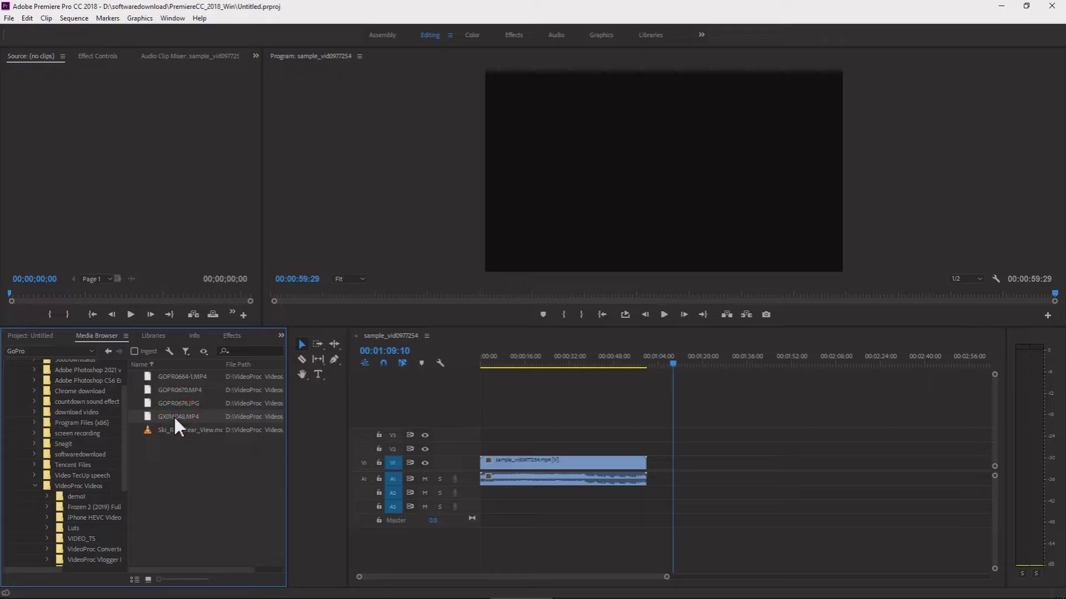
{"action": "left_click_drag", "start_coordinate": [174, 415], "coordinate": [504, 425]}
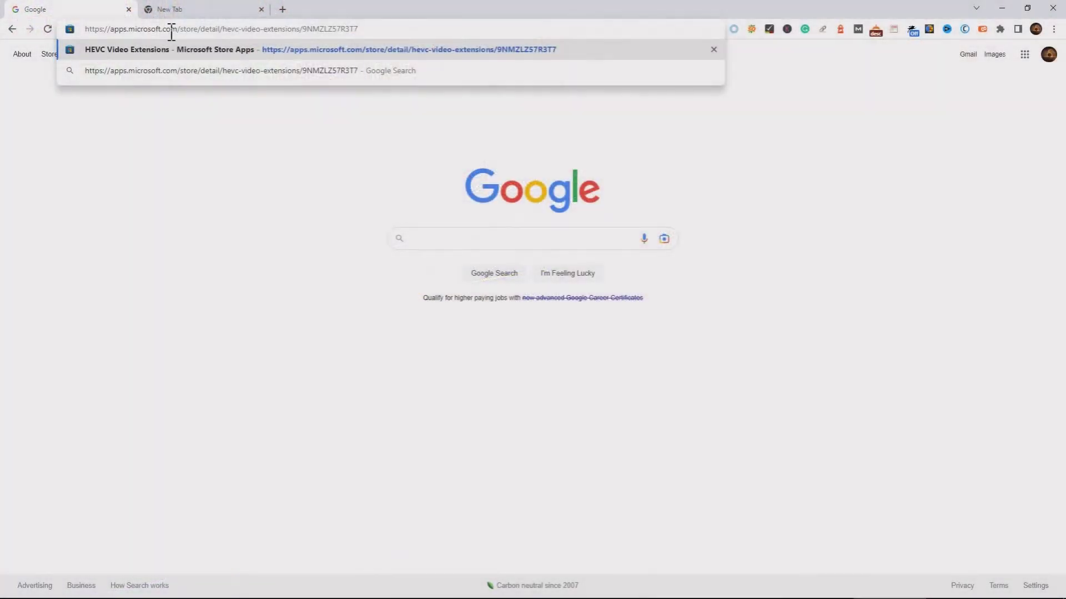
Open the HEVC Video Extensions listing in Microsoft Store and start buying it.
{"action": "key", "text": "Return"}
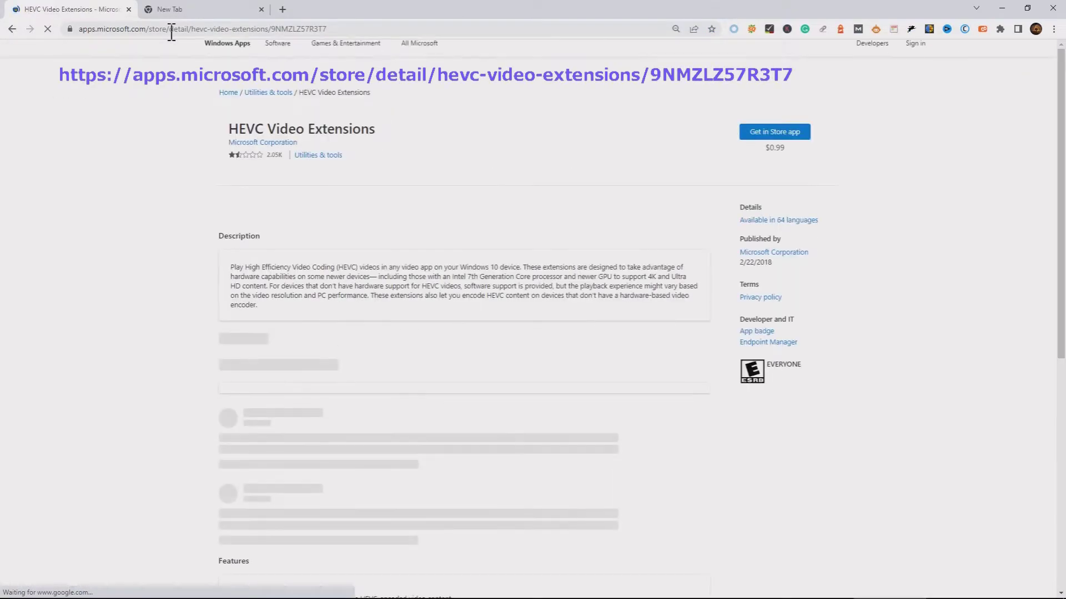
{"action": "left_click", "coordinate": [756, 134]}
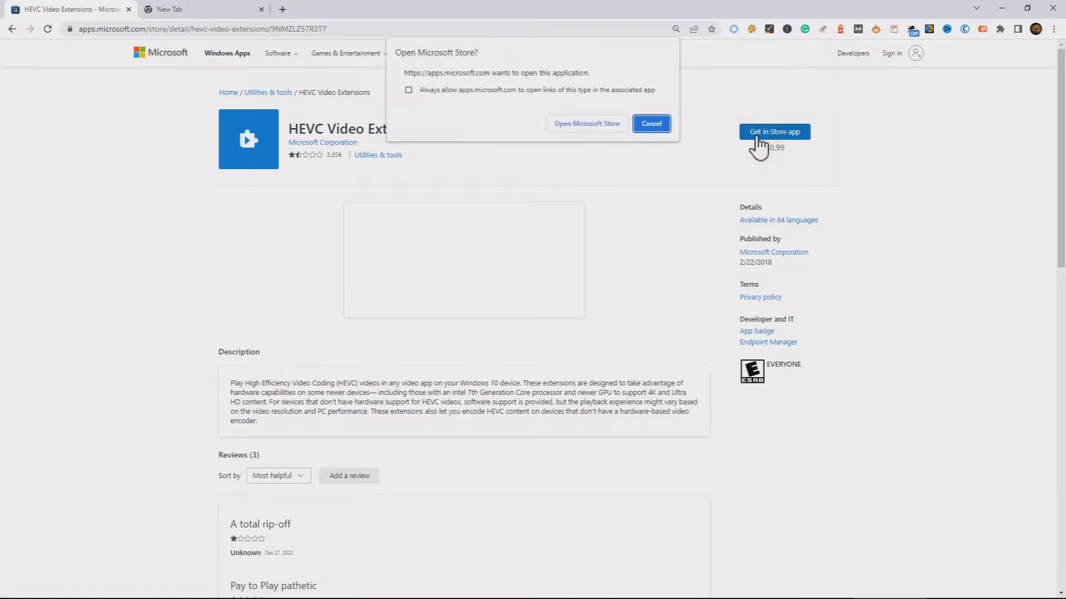
{"action": "left_click", "coordinate": [582, 124]}
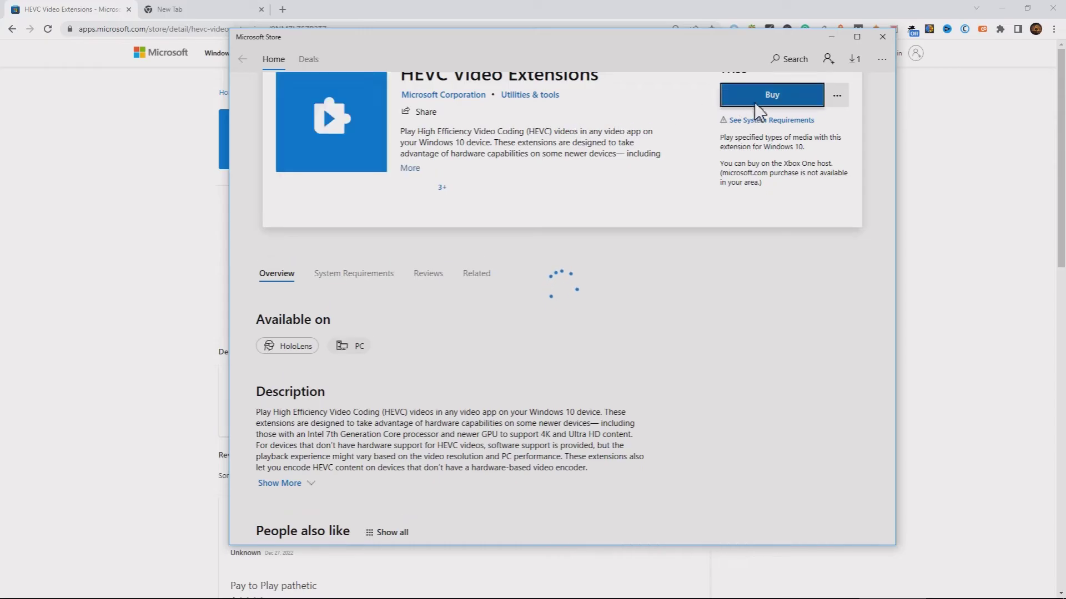
{"action": "left_click", "coordinate": [754, 121]}
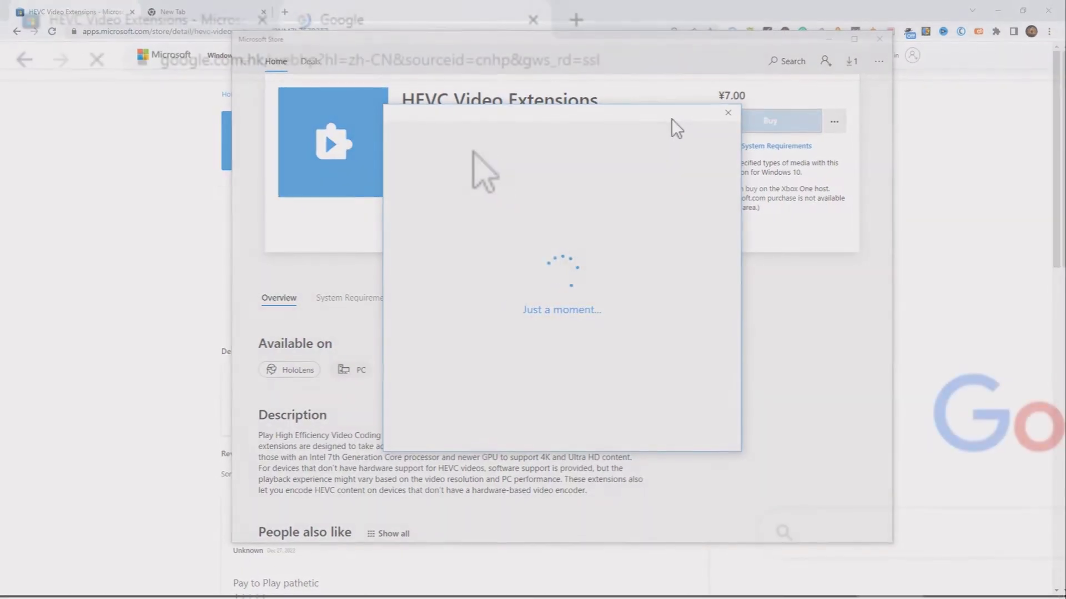
Load free-codecs.com/download/hevc_video_extension.htm in Chrome.
{"action": "left_click", "coordinate": [523, 59]}
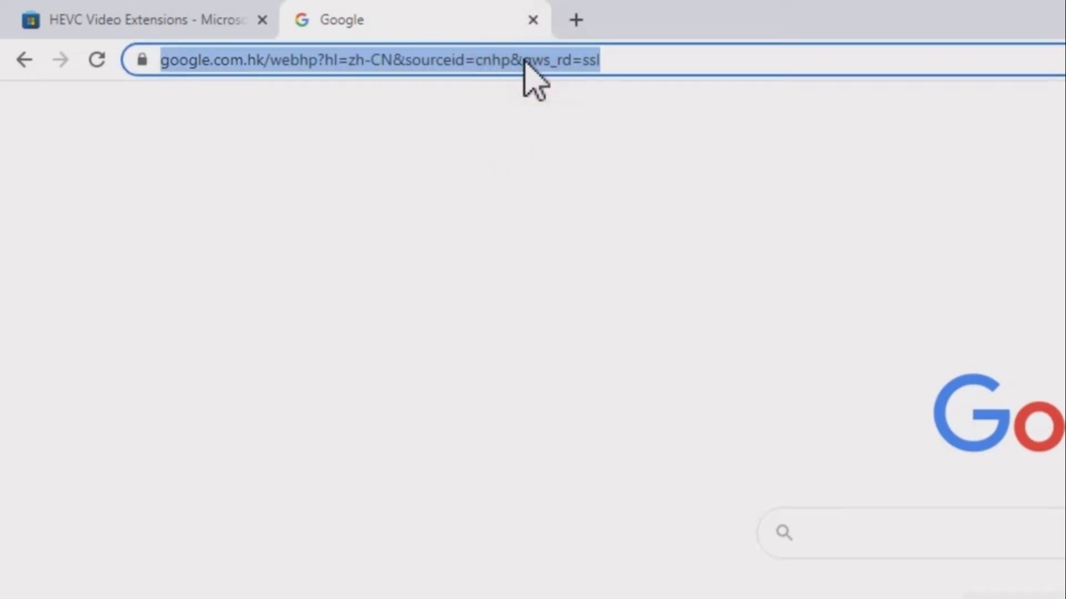
{"action": "type", "text": "free-codecs.com/download/hevc_video_extension.htm"}
{"action": "key", "text": "Return"}
{"action": "scroll", "coordinate": [260, 267], "scroll_direction": "down", "scroll_amount": 1}
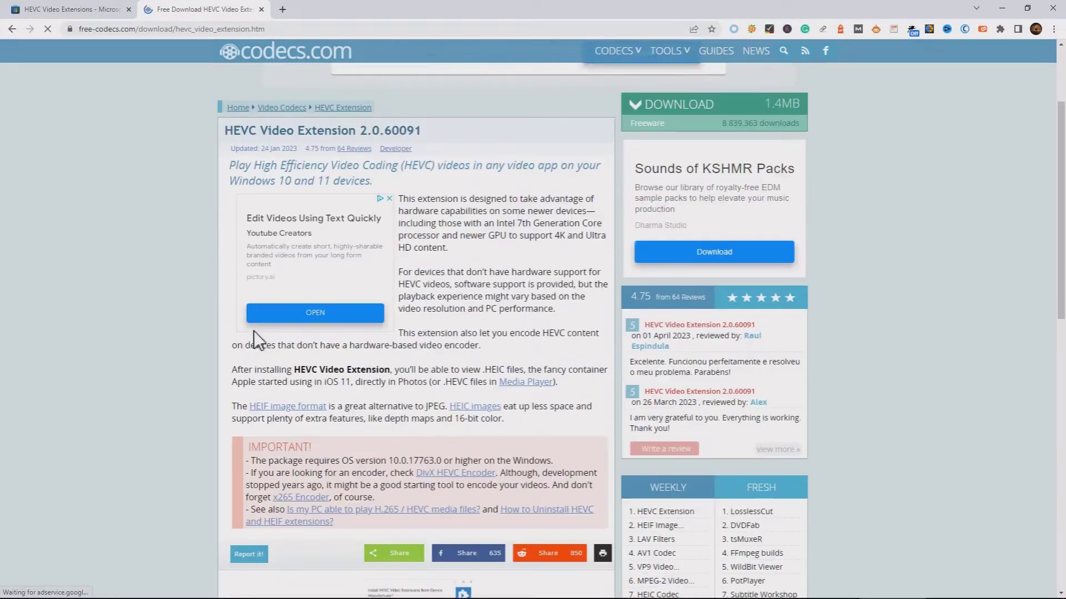
{"action": "scroll", "coordinate": [254, 331], "scroll_direction": "down", "scroll_amount": 1}
{"action": "scroll", "coordinate": [270, 356], "scroll_direction": "down", "scroll_amount": 1}
{"action": "scroll", "coordinate": [270, 358], "scroll_direction": "down", "scroll_amount": 5}
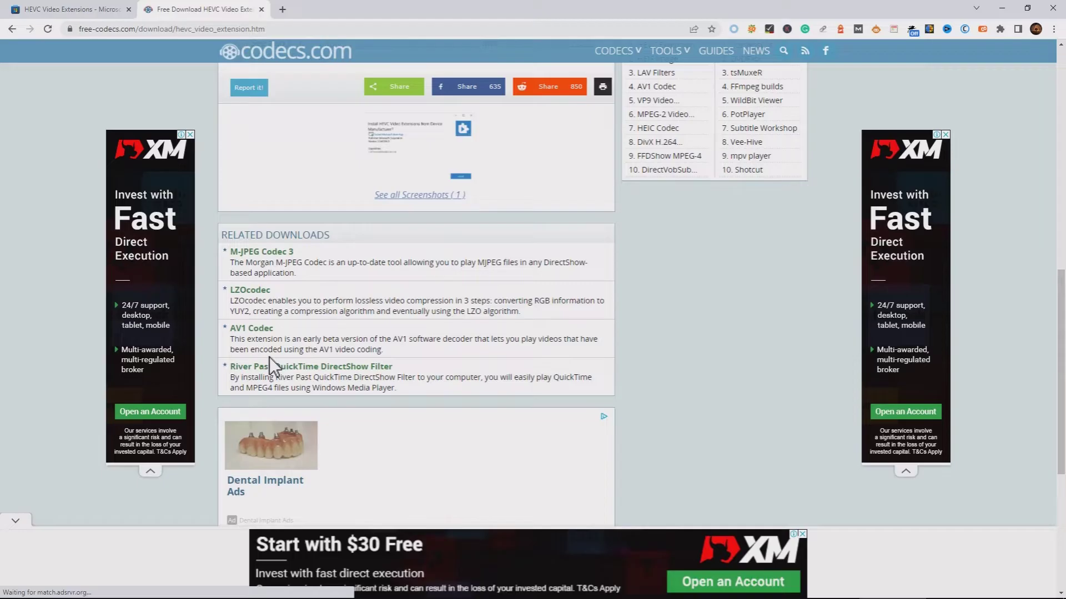
{"action": "scroll", "coordinate": [273, 366], "scroll_direction": "up", "scroll_amount": 3}
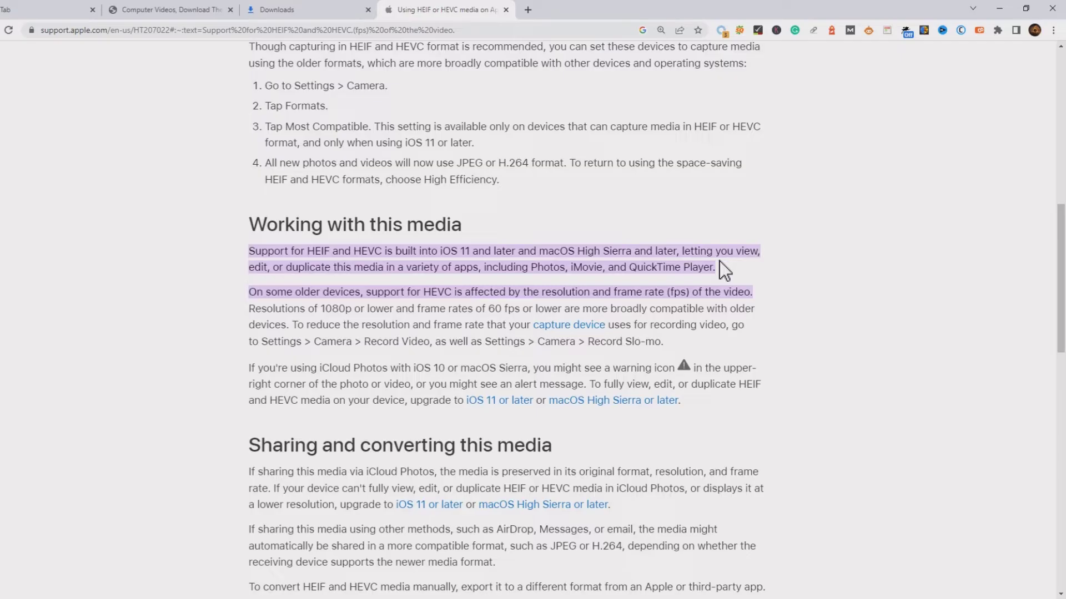
Follow the 'macOS High Sierra or later' link on Apple's HEIF/HEVC support page.
{"action": "left_click", "coordinate": [588, 398]}
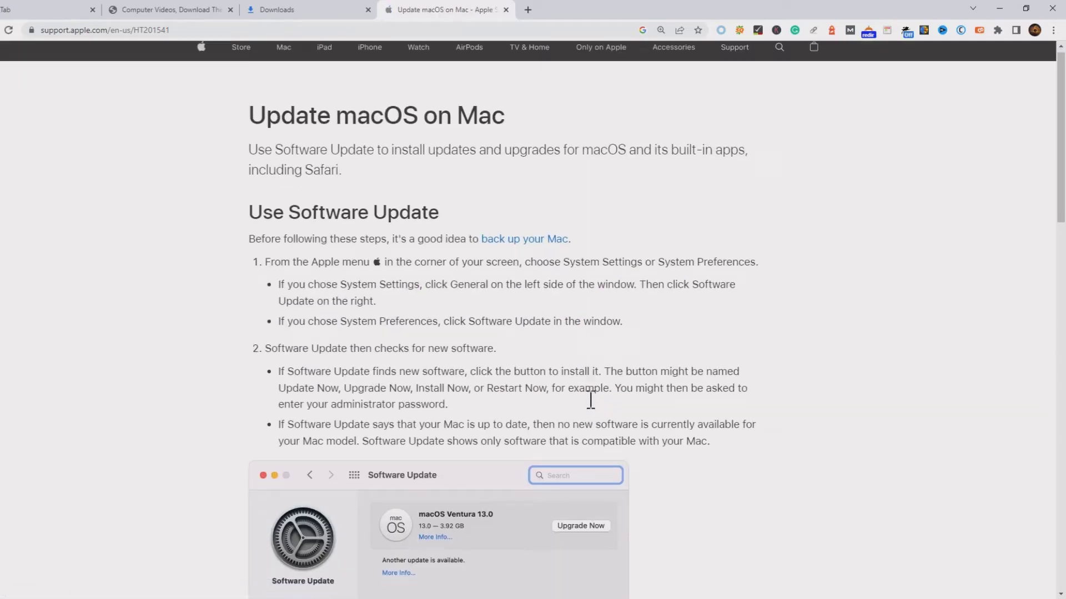
{"action": "scroll", "coordinate": [590, 401], "scroll_direction": "down", "scroll_amount": 2}
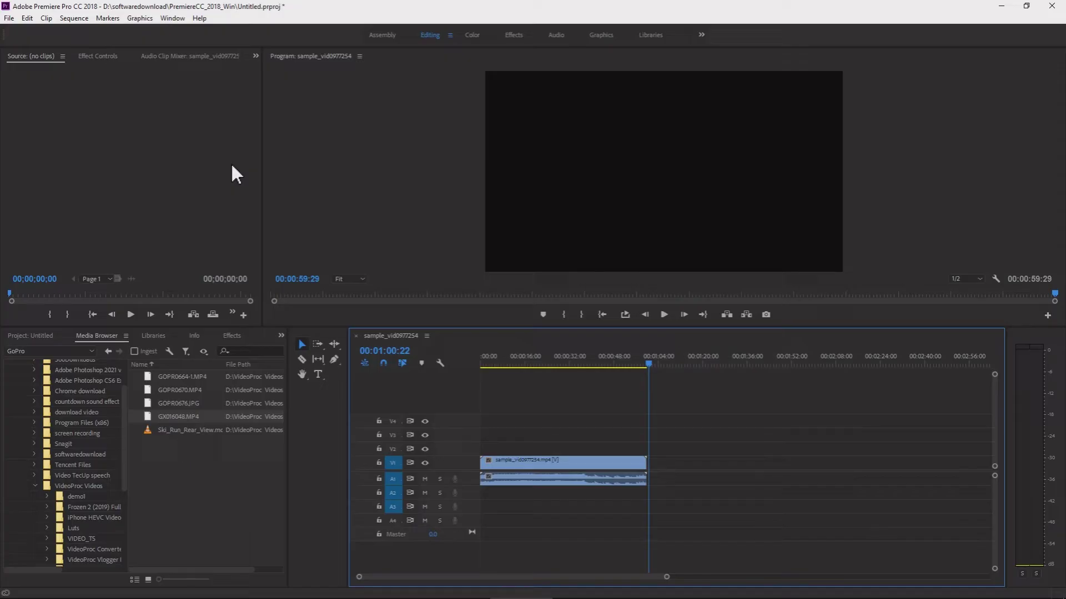
Save the Premiere project, then start the update download from Help > Updates.
{"action": "left_click", "coordinate": [9, 18]}
{"action": "left_click", "coordinate": [30, 144]}
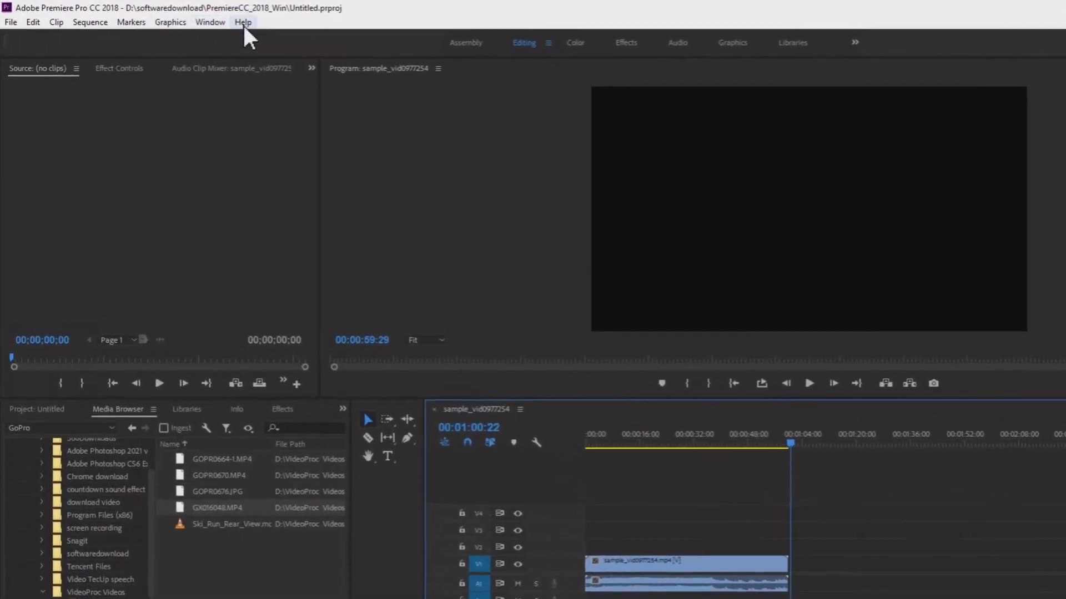
{"action": "left_click", "coordinate": [199, 19]}
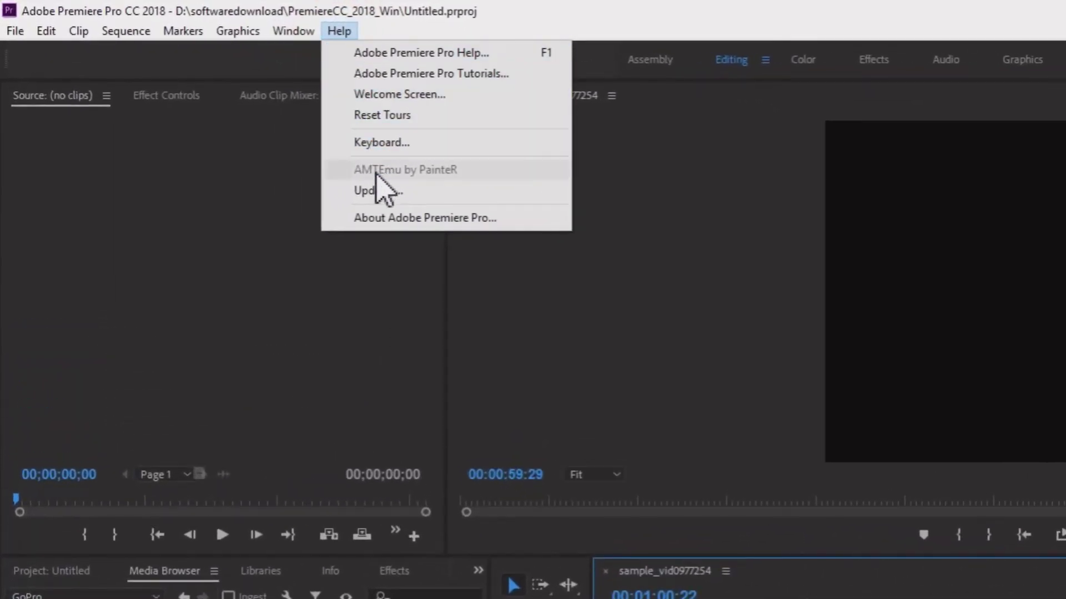
{"action": "left_click", "coordinate": [367, 182]}
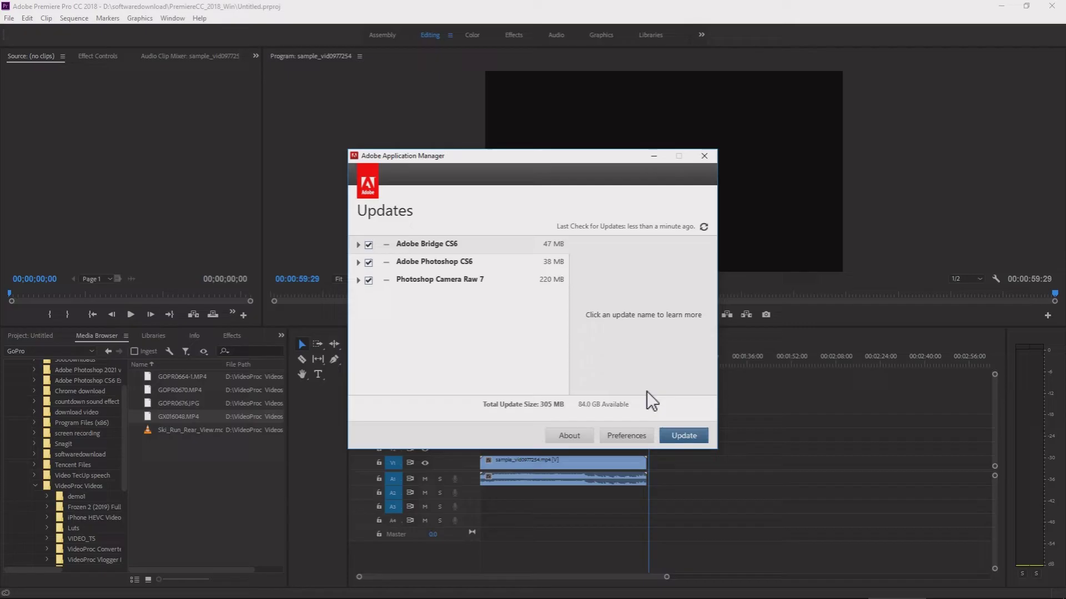
{"action": "left_click", "coordinate": [678, 437]}
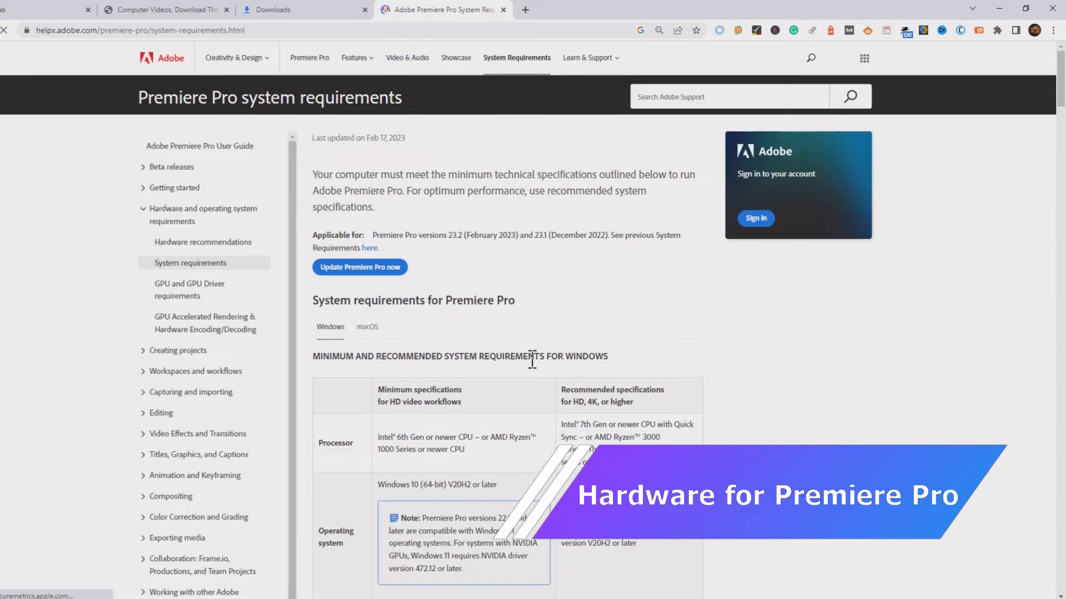
{"action": "scroll", "coordinate": [531, 363], "scroll_direction": "down", "scroll_amount": 3}
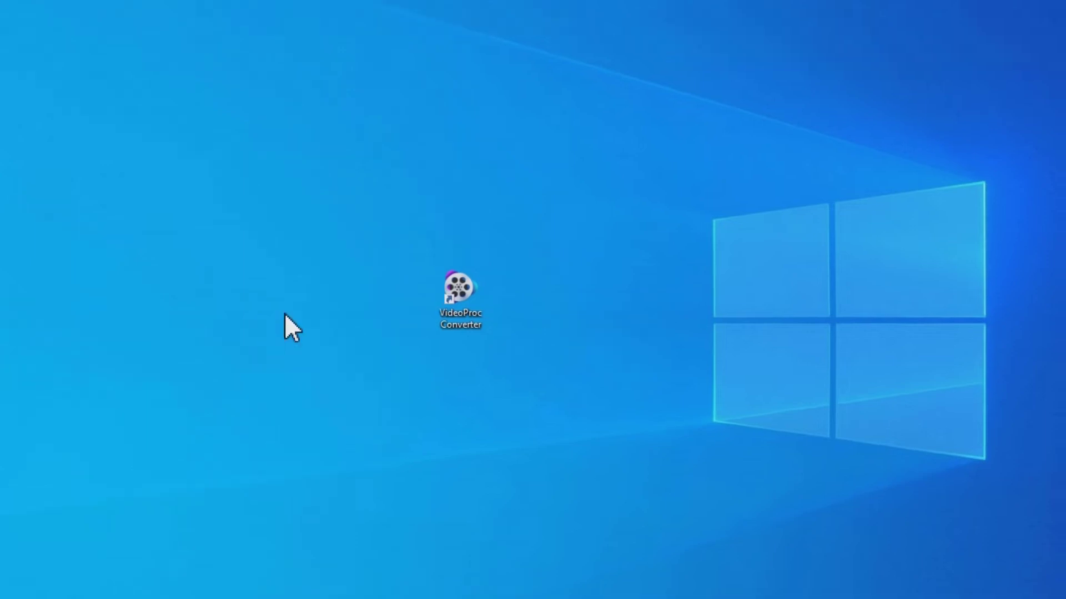
Launch VideoProc Converter and load video 001–003.mp4 into the Video workspace.
{"action": "double_click", "coordinate": [441, 294]}
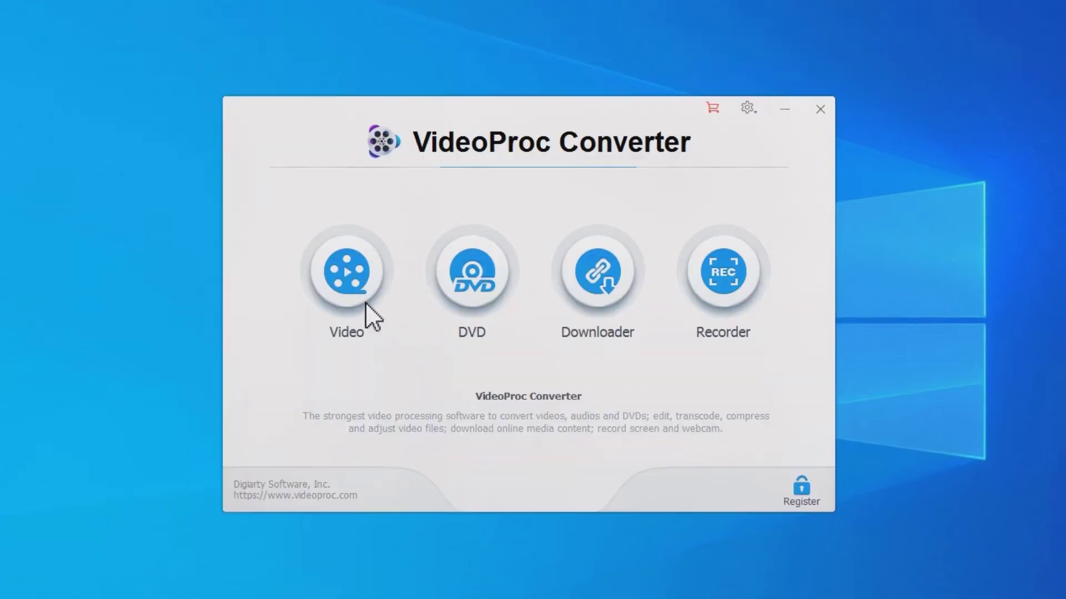
{"action": "left_click", "coordinate": [353, 294]}
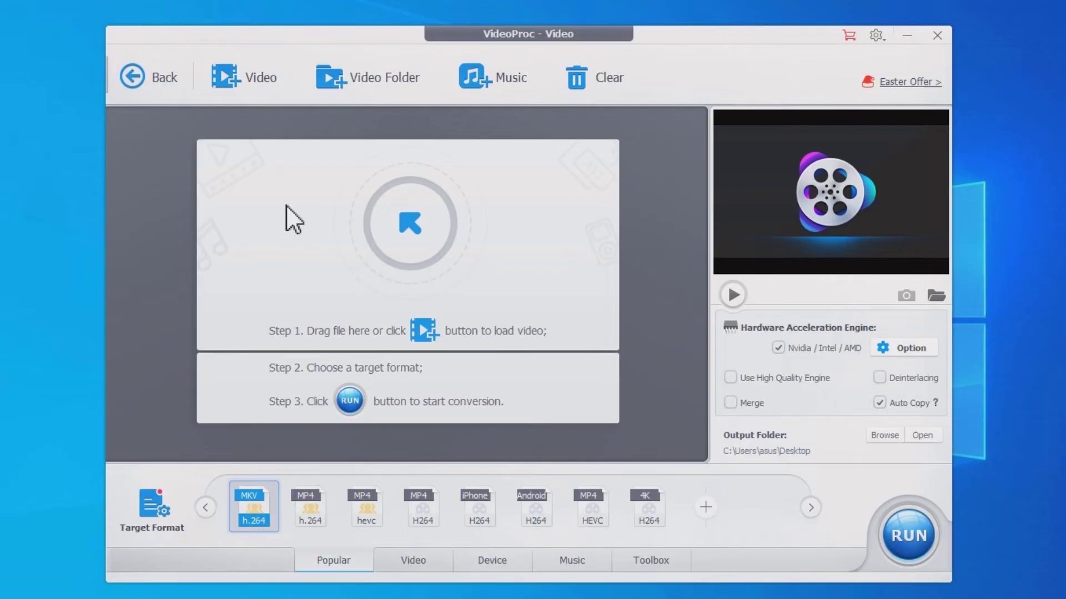
{"action": "left_click", "coordinate": [229, 91]}
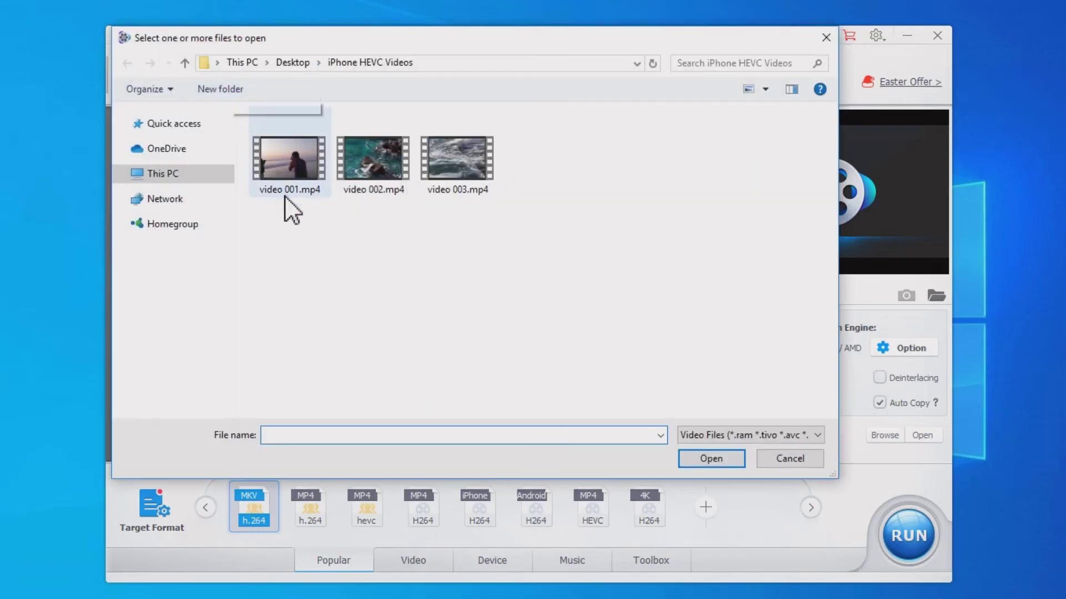
{"action": "left_click", "coordinate": [283, 204]}
{"action": "left_click_drag", "start_coordinate": [360, 200], "coordinate": [482, 161]}
{"action": "left_click", "coordinate": [706, 470]}
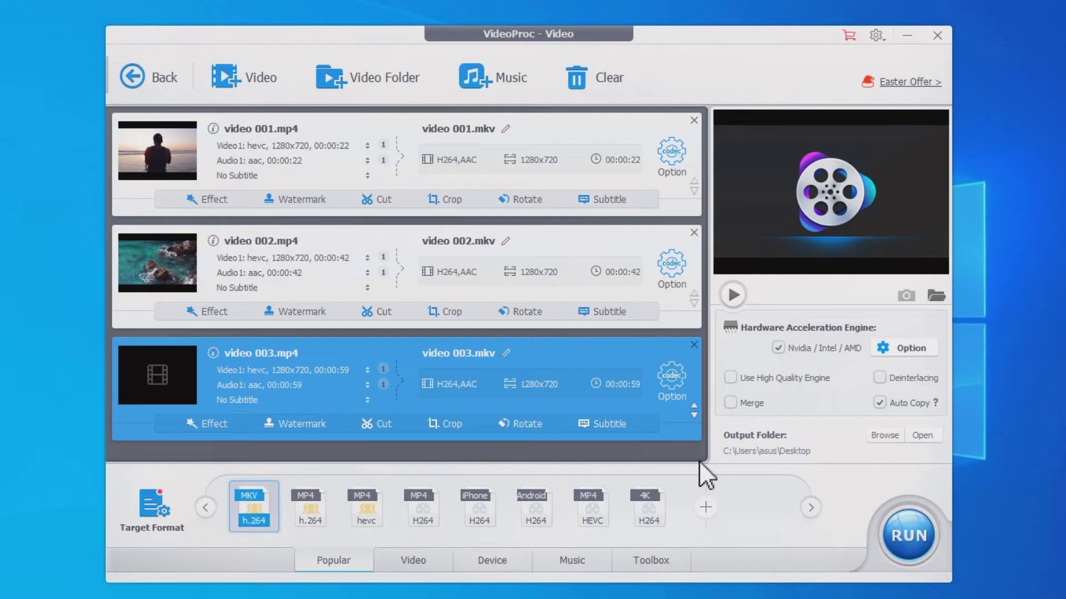
Set MP4 H.264 as the output format for the three videos.
{"action": "left_click", "coordinate": [313, 521]}
{"action": "mouse_move", "coordinate": [310, 507]}
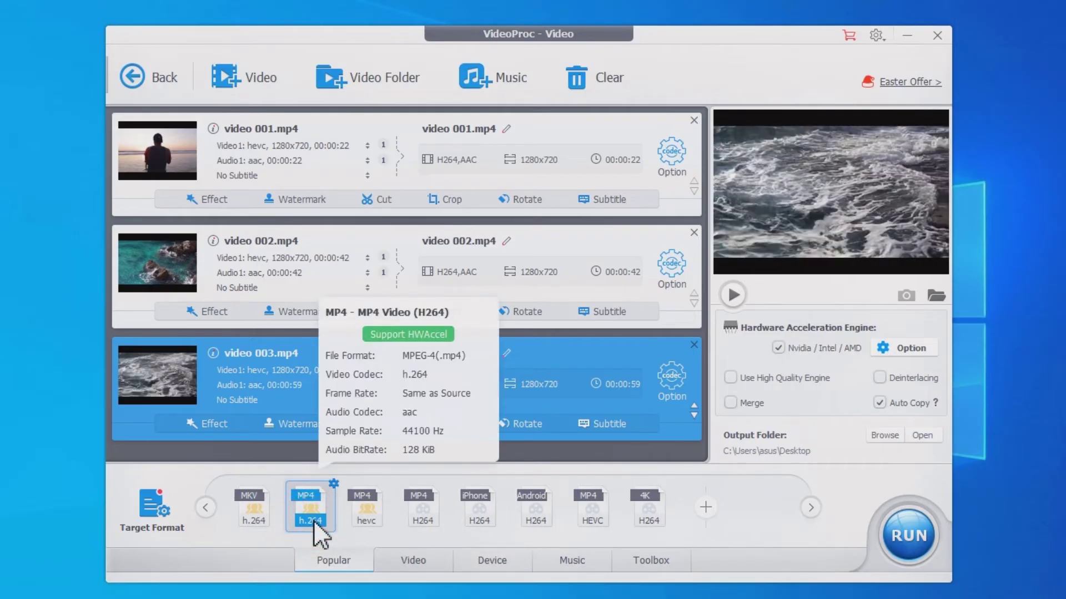
{"action": "left_click", "coordinate": [160, 521]}
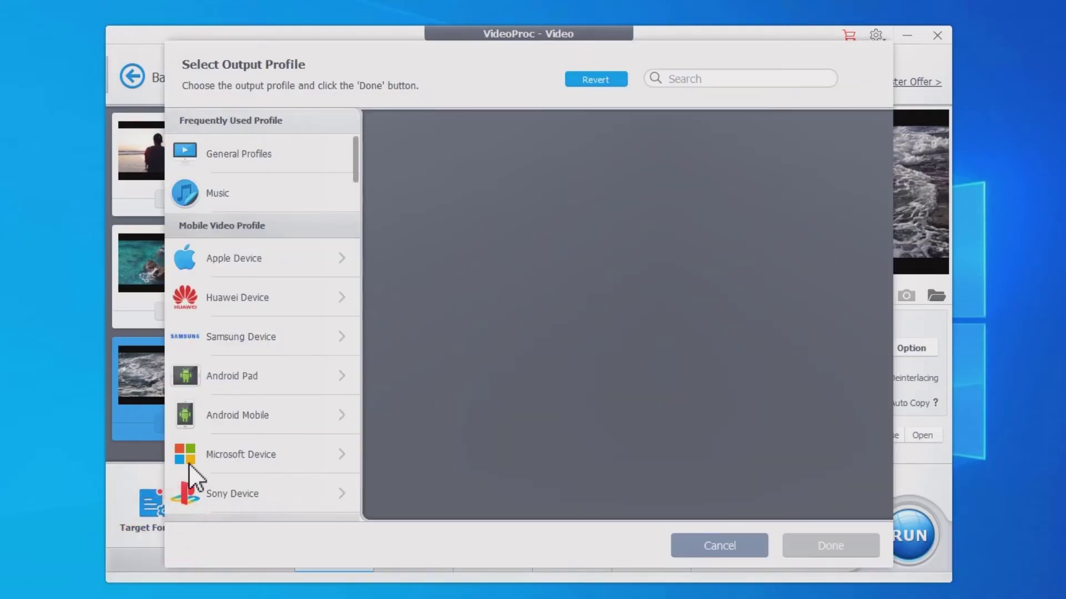
{"action": "left_click", "coordinate": [269, 150]}
{"action": "scroll", "coordinate": [545, 360], "scroll_direction": "down", "scroll_amount": 5}
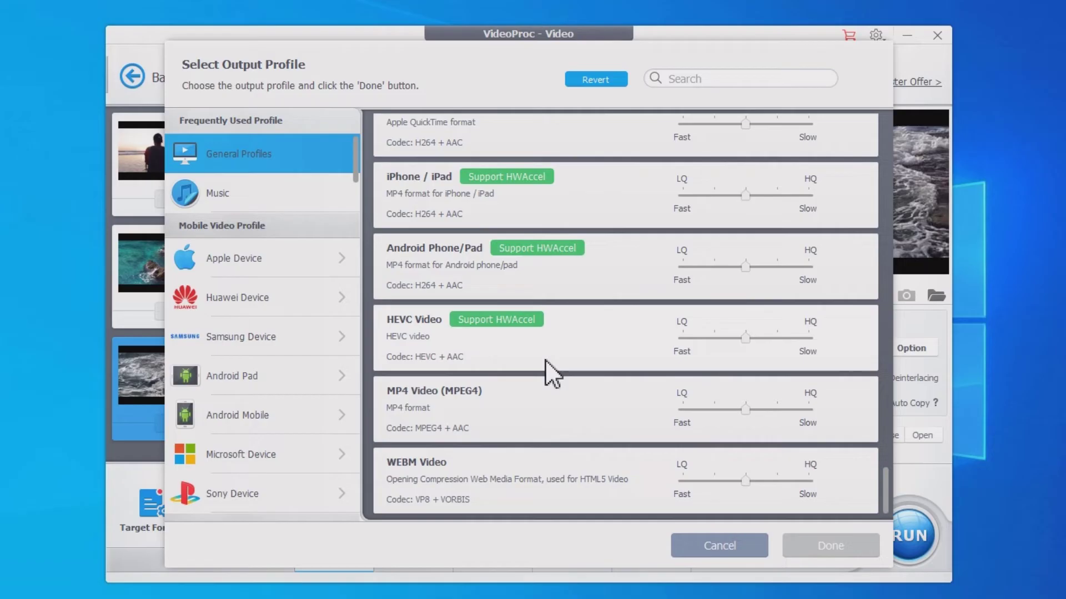
{"action": "scroll", "coordinate": [260, 405], "scroll_direction": "down", "scroll_amount": 2}
{"action": "scroll", "coordinate": [260, 408], "scroll_direction": "down", "scroll_amount": 1}
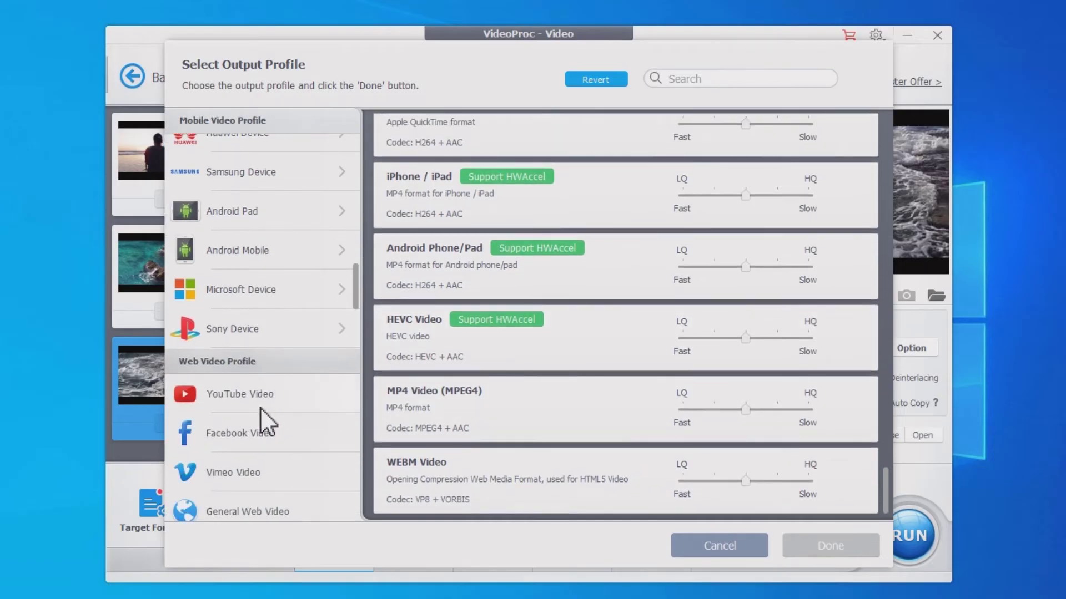
{"action": "scroll", "coordinate": [261, 408], "scroll_direction": "down", "scroll_amount": 1}
{"action": "scroll", "coordinate": [260, 408], "scroll_direction": "down", "scroll_amount": 2}
{"action": "key", "text": "Escape"}
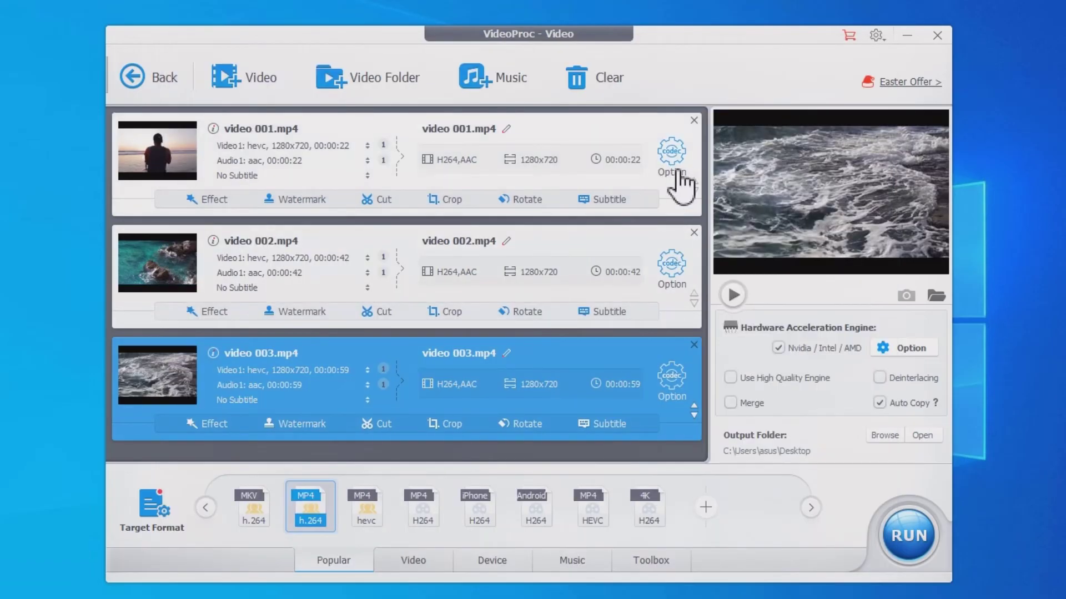
Apply video 001's codec settings to all clips and set Desktop\My Video as output folder.
{"action": "left_click", "coordinate": [679, 173]}
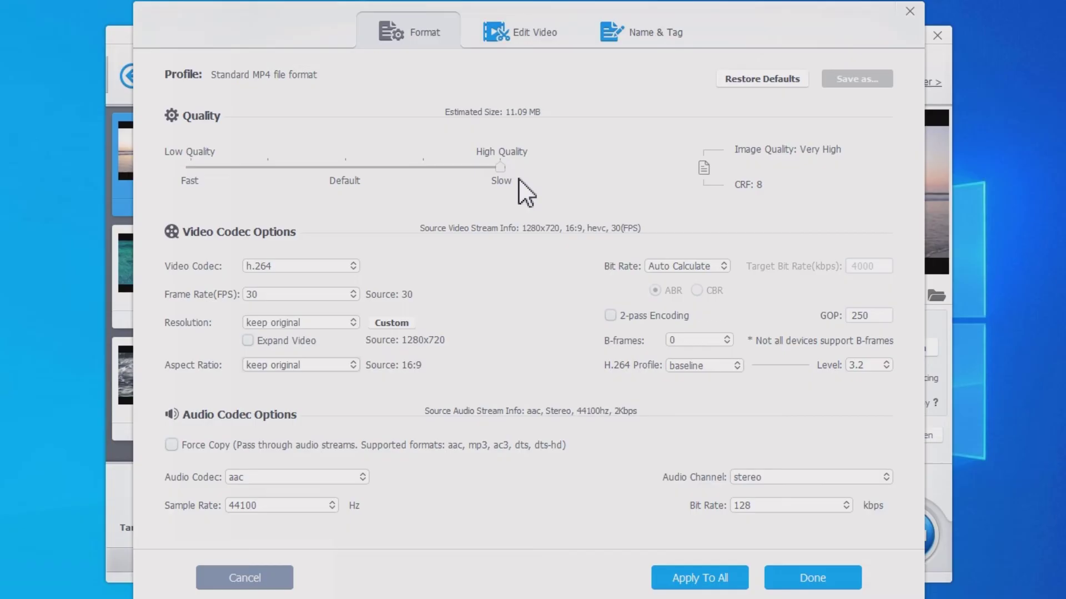
{"action": "left_click", "coordinate": [685, 580]}
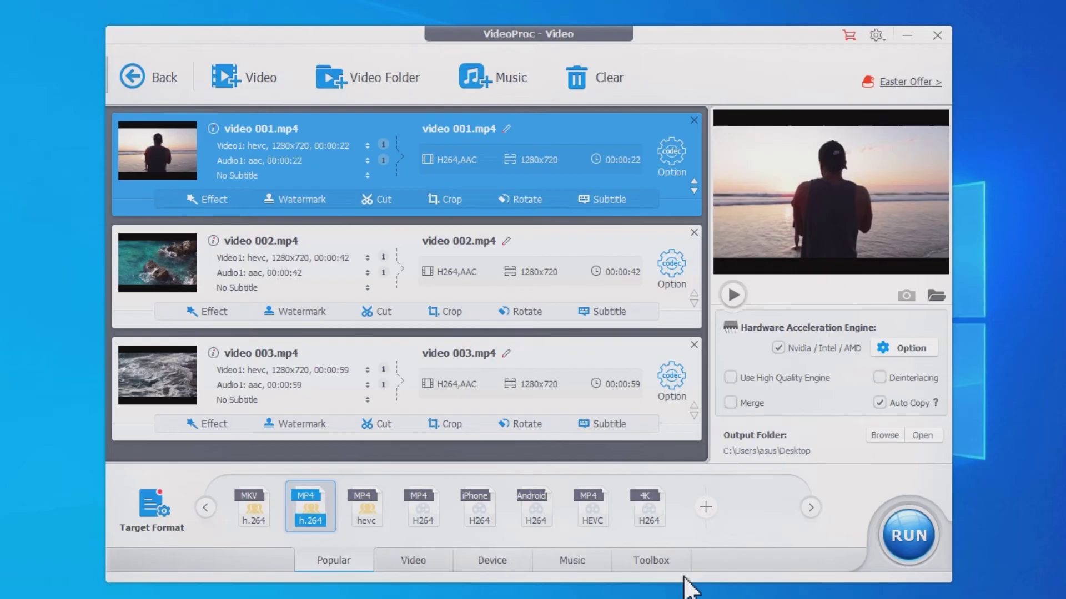
{"action": "left_click", "coordinate": [885, 435]}
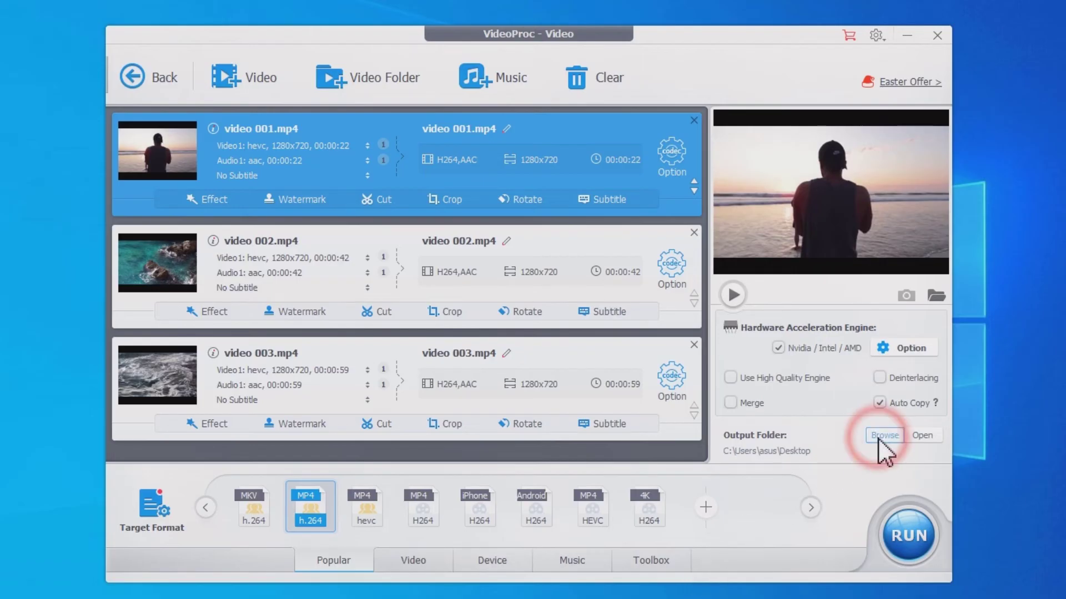
{"action": "double_click", "coordinate": [534, 172]}
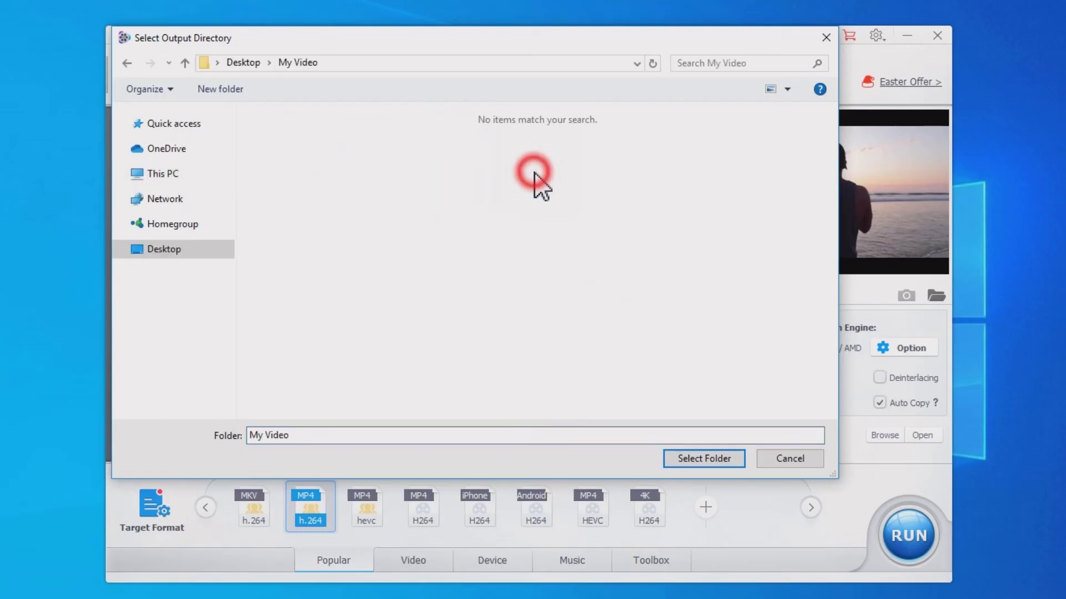
{"action": "left_click", "coordinate": [695, 460]}
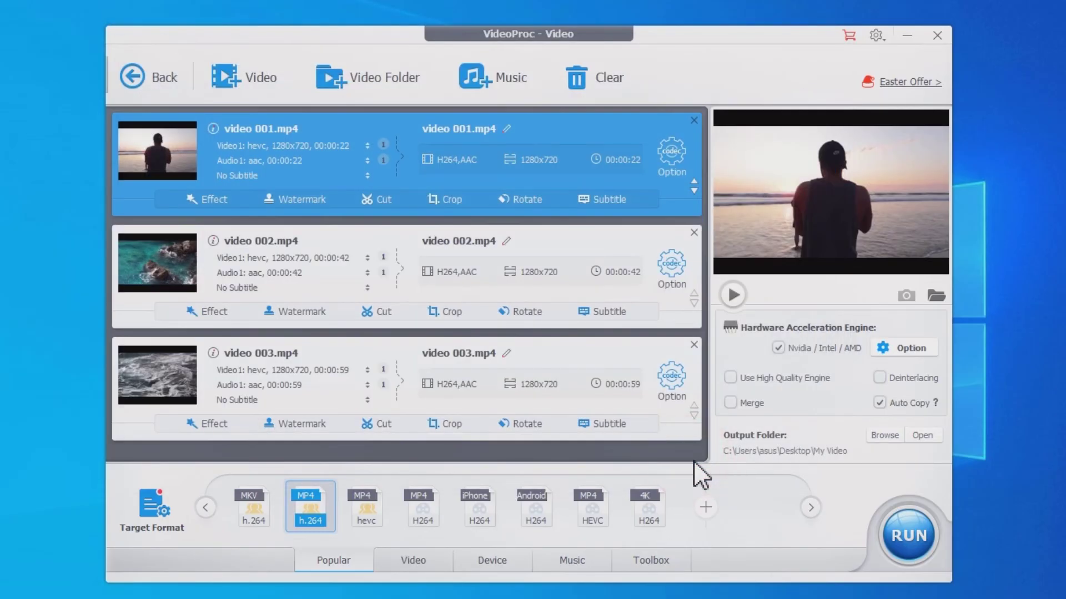
Run the conversion and drag the three converted MP4s onto the Premiere timeline.
{"action": "left_click", "coordinate": [907, 536]}
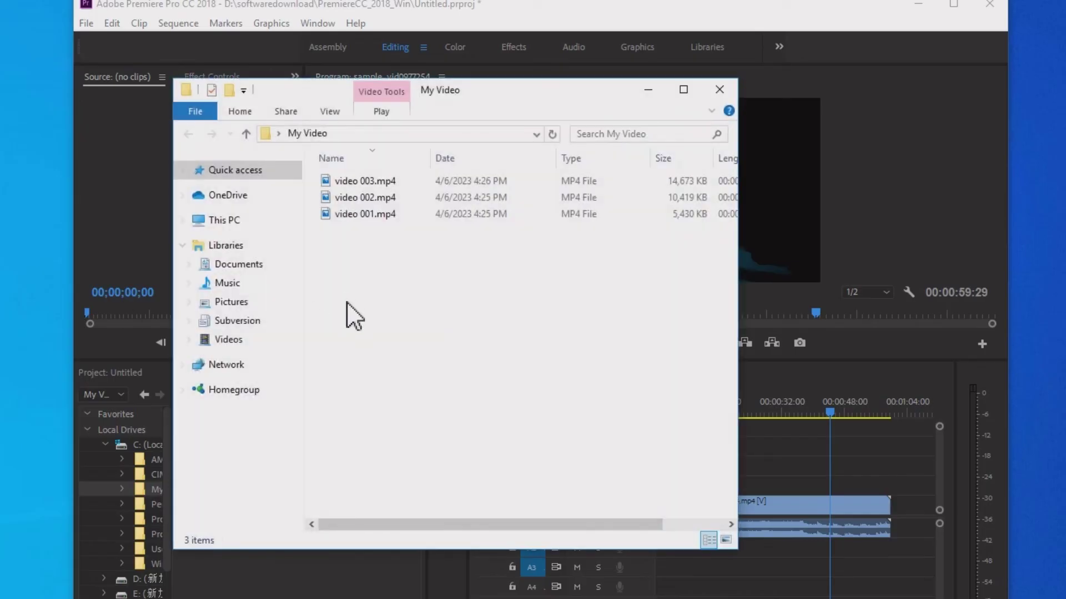
{"action": "mouse_move", "coordinate": [359, 207]}
{"action": "left_mouse_down"}
{"action": "mouse_move", "coordinate": [357, 162]}
{"action": "mouse_move", "coordinate": [813, 517]}
{"action": "mouse_move", "coordinate": [850, 525]}
{"action": "left_mouse_up"}
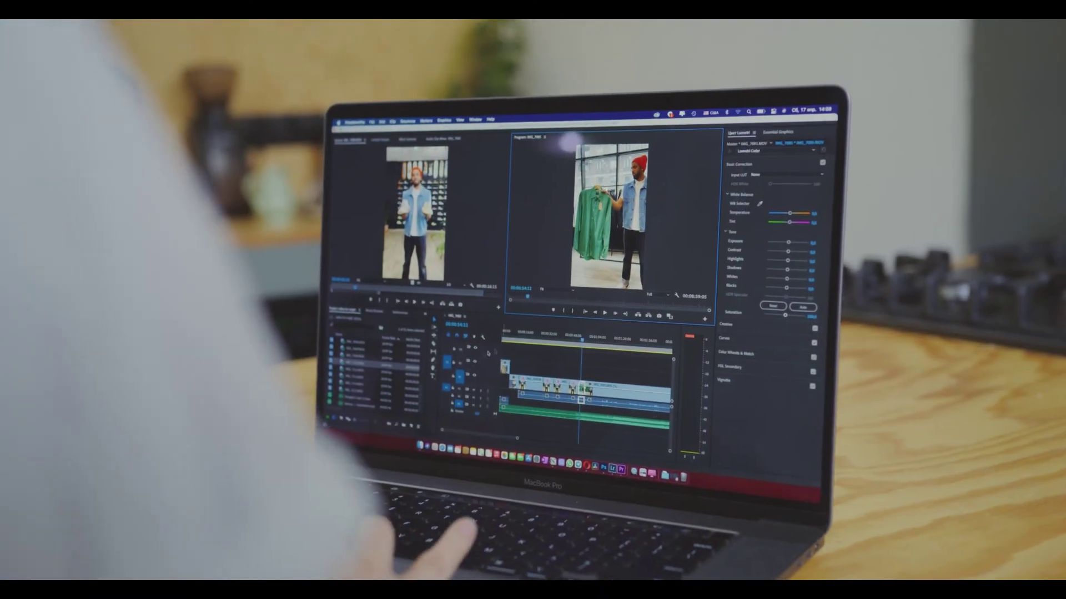